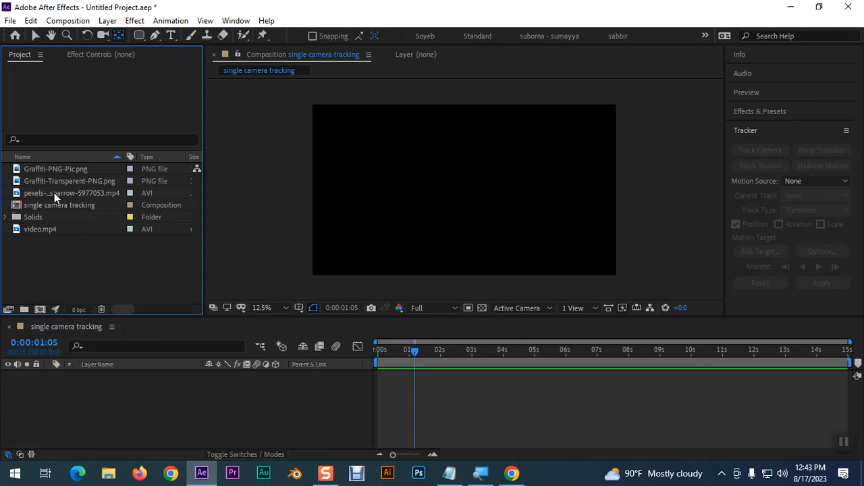
Examine the graffiti PNG images and the video.mp4 clip among the project footage
left_click(56, 181)
left_click(59, 170)
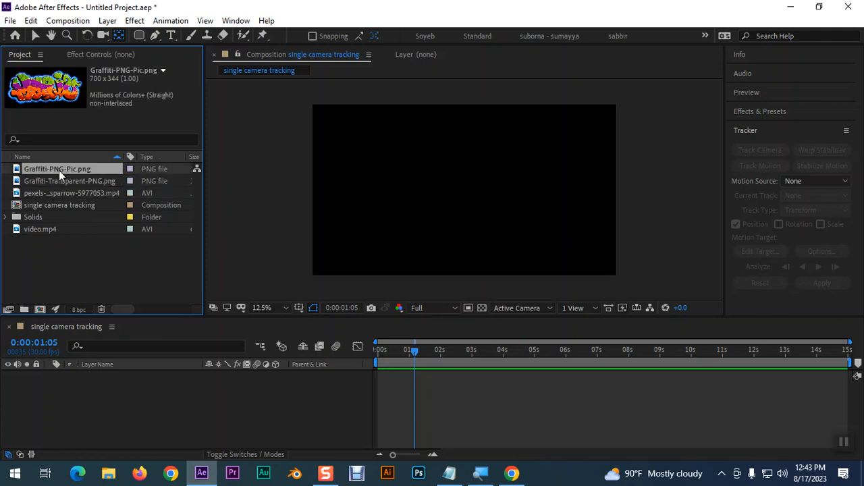
left_click(47, 229)
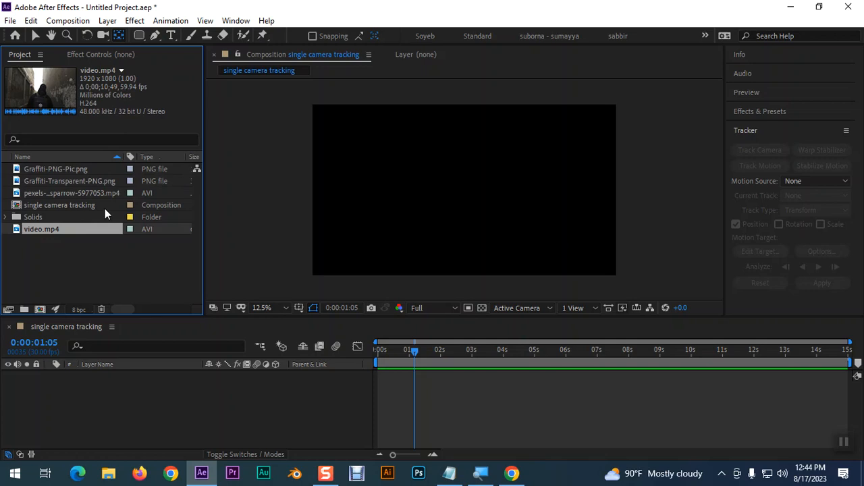
Set the single camera tracking composition's size to 1920 px wide by 1080 px high
left_click(154, 392)
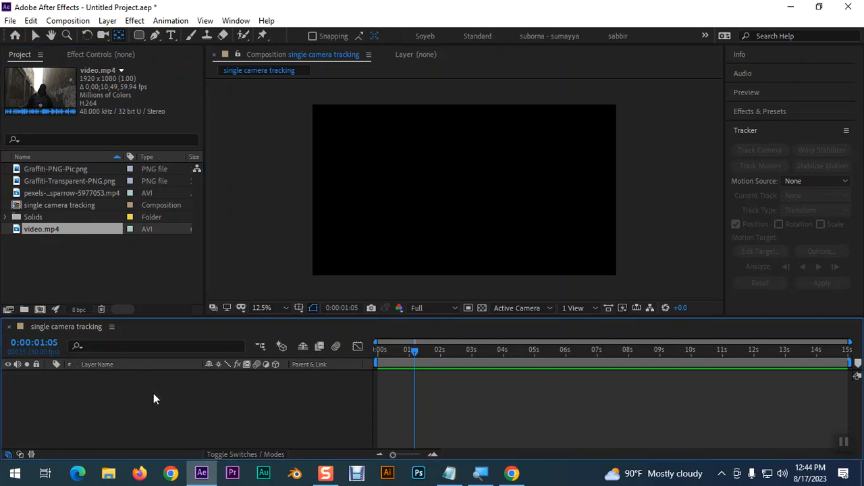
key("ctrl+k")
left_click(308, 146)
type("1920")
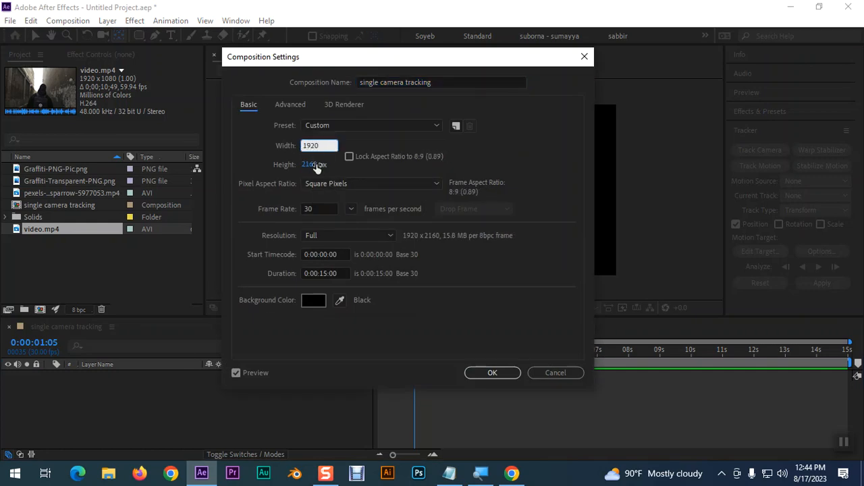
left_click(314, 166)
type("1080")
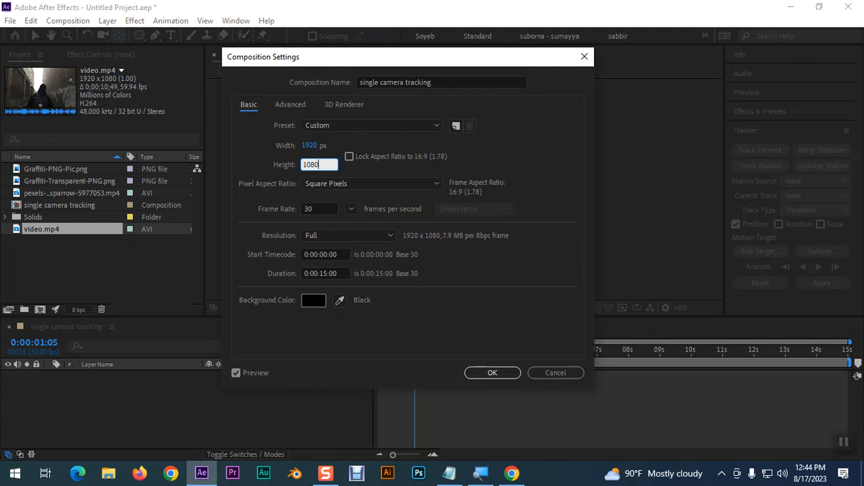
left_click(493, 372)
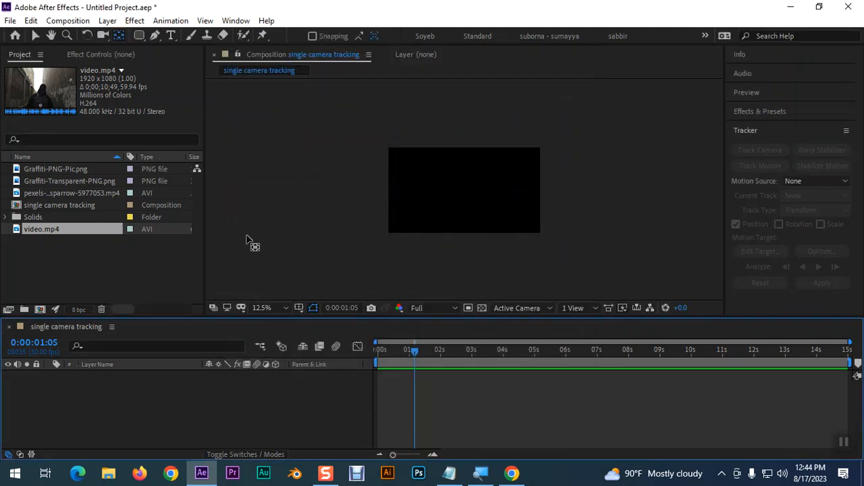
Add the video.mp4 clip to the single camera tracking composition as a layer
left_click(264, 308)
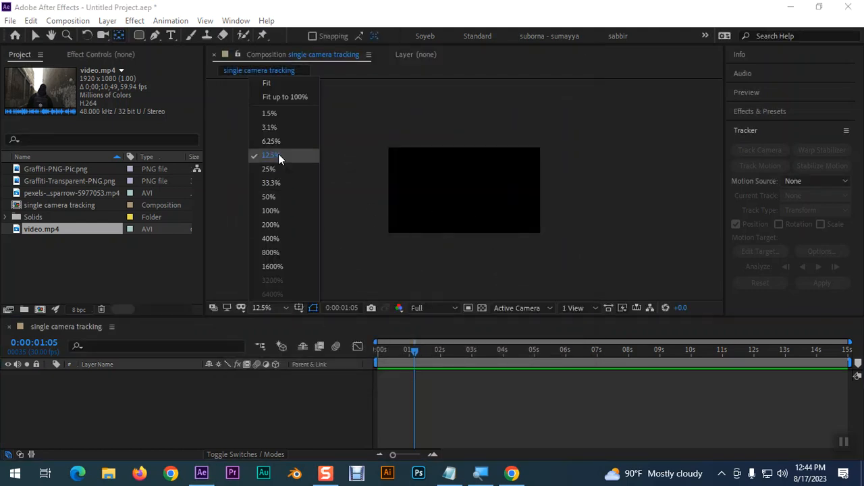
left_click(278, 86)
left_click_drag(52, 233, 56, 405)
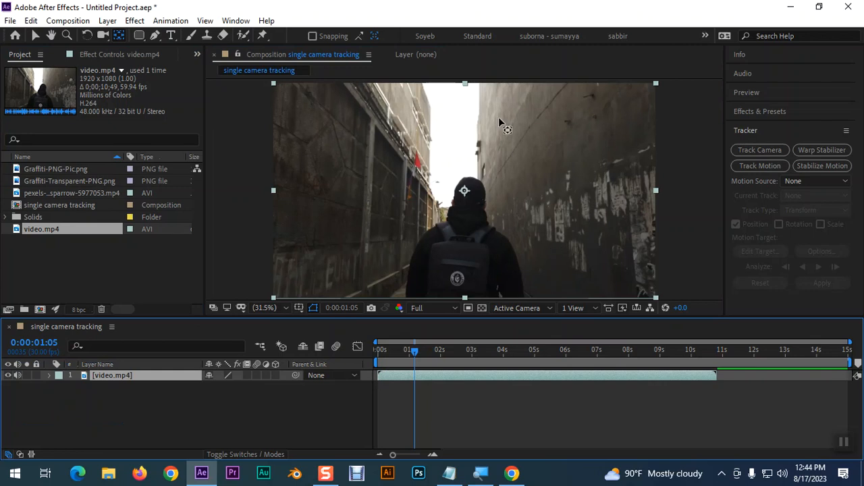
Play the original alley footage from the first frame, then return to the start of the composition
left_click_drag(416, 350, 331, 347)
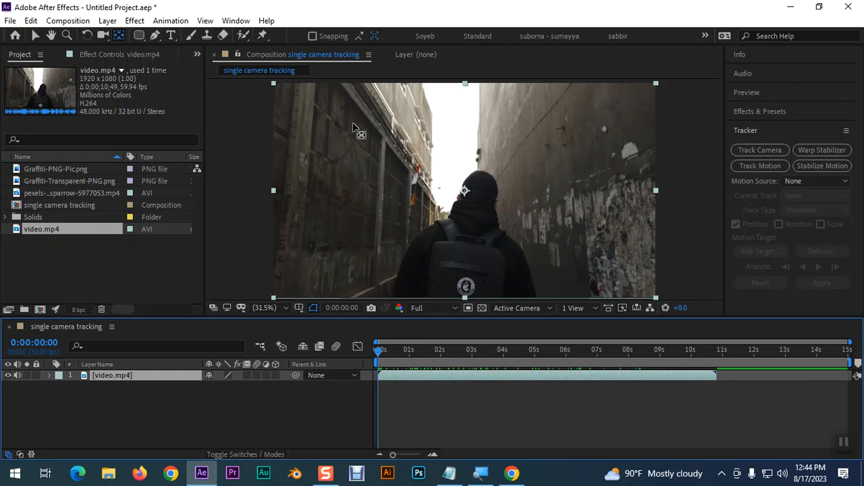
key("space")
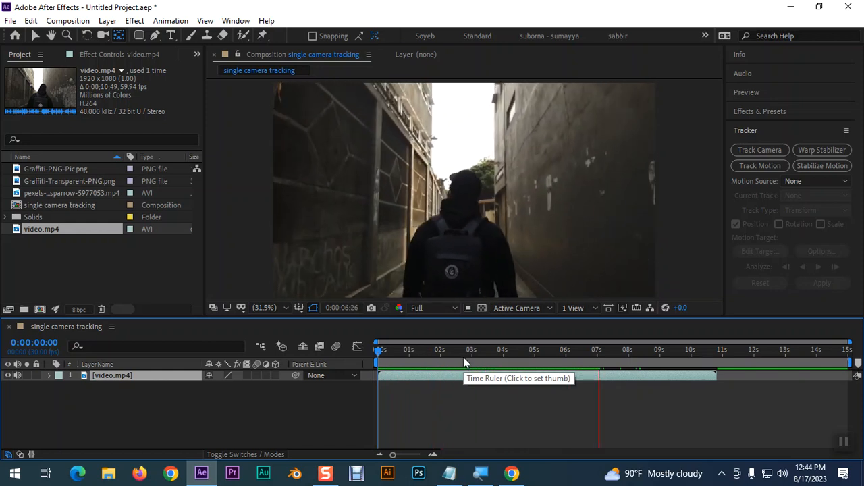
key("space")
left_click_drag(613, 351, 353, 349)
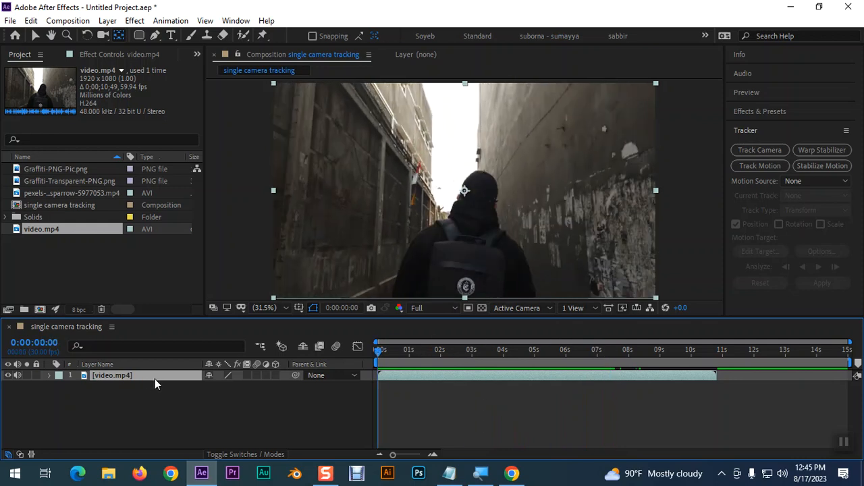
Apply Warp Stabilizer to the video.mp4 layer and preview the stabilized footage from the first frame
left_click(816, 151)
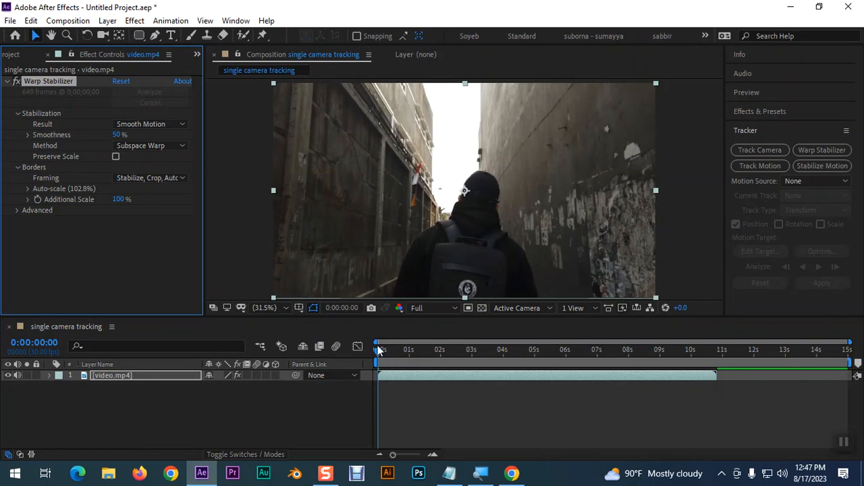
left_click_drag(376, 356, 337, 356)
key("space")
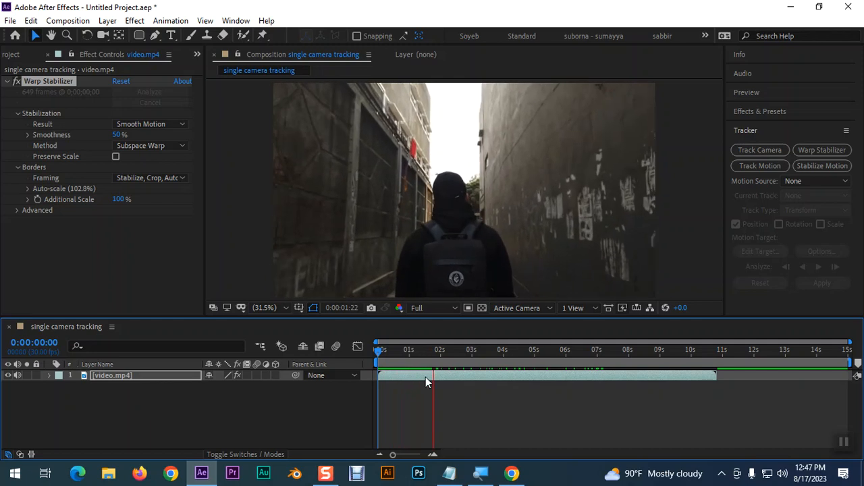
key("space")
left_click_drag(449, 352, 362, 355)
left_click(152, 378)
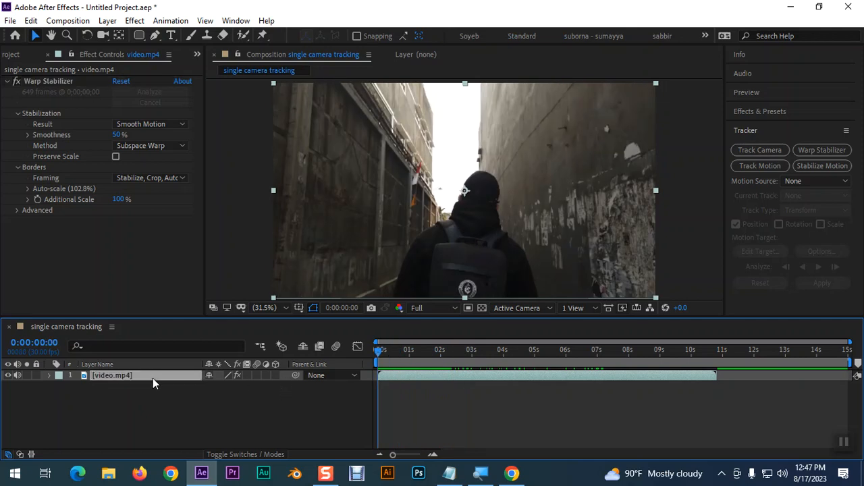
left_click(765, 149)
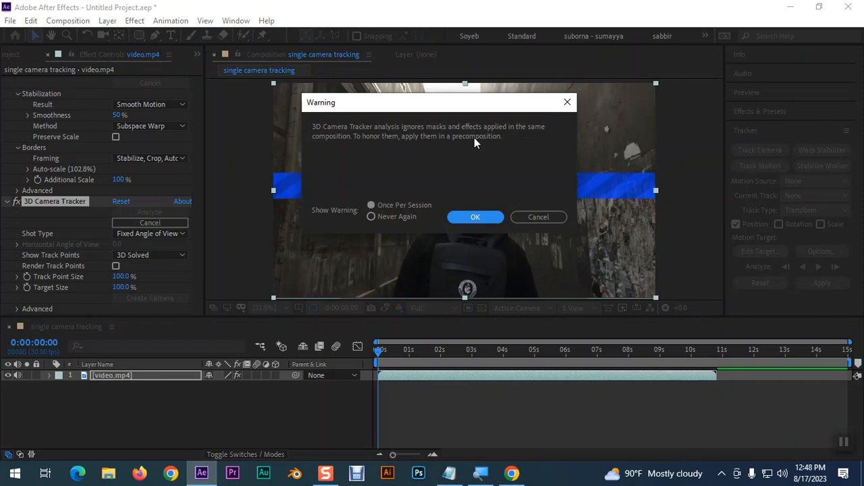
left_click(546, 216)
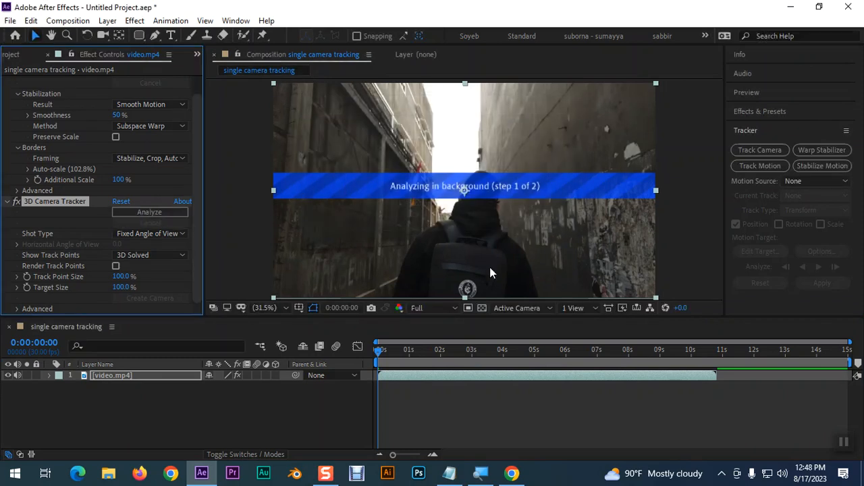
left_click(72, 201)
key("Delete")
Pre-compose the stabilized video.mp4 layer as video.mp4 Comp 1, moving all attributes into the new composition
left_click(112, 377)
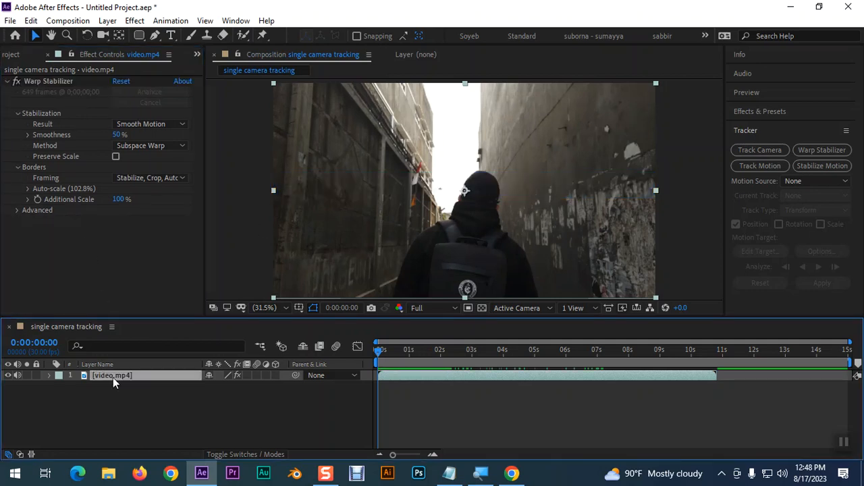
key("ctrl+shift+c")
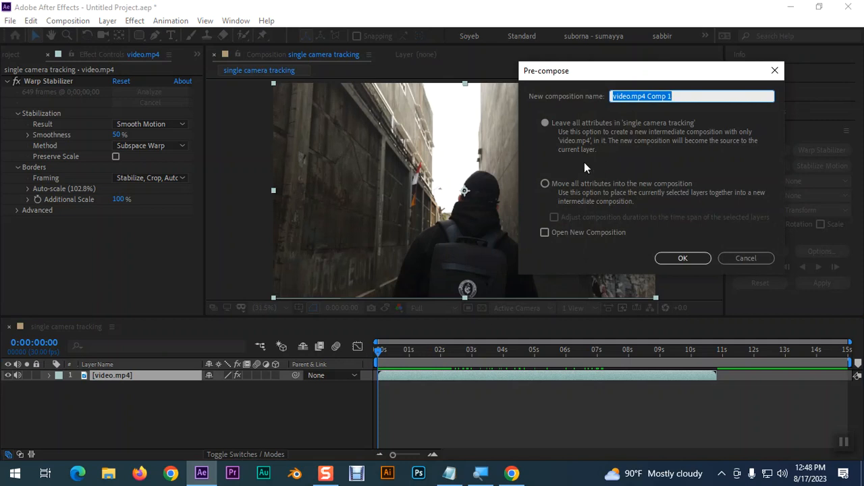
left_click(540, 184)
left_click(545, 184)
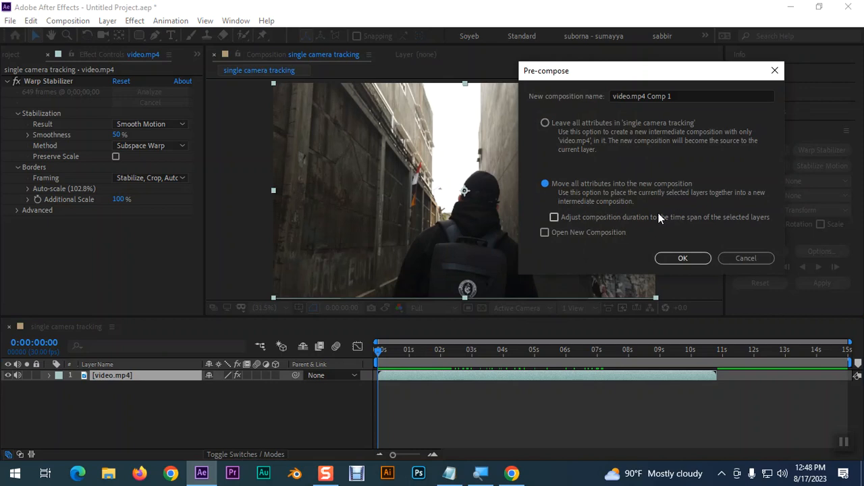
left_click(683, 258)
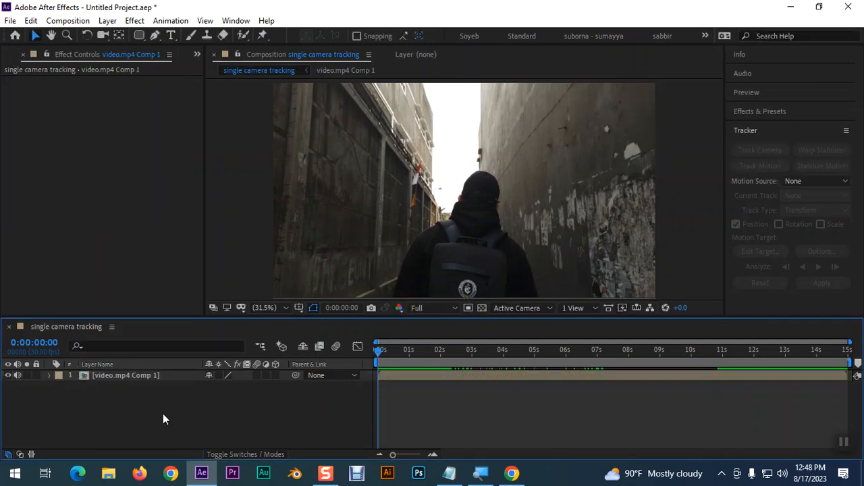
Run the 3D Camera Tracker on the video.mp4 Comp 1 layer and enlarge the composition viewer
left_click(143, 377)
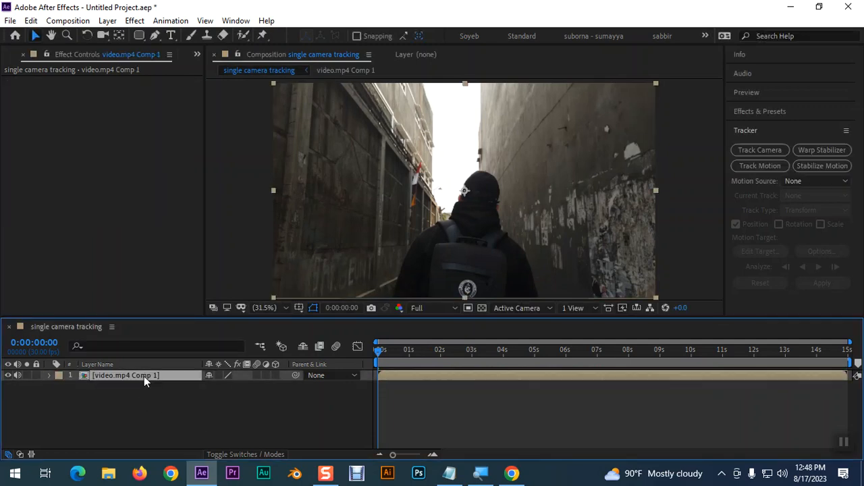
left_click(749, 148)
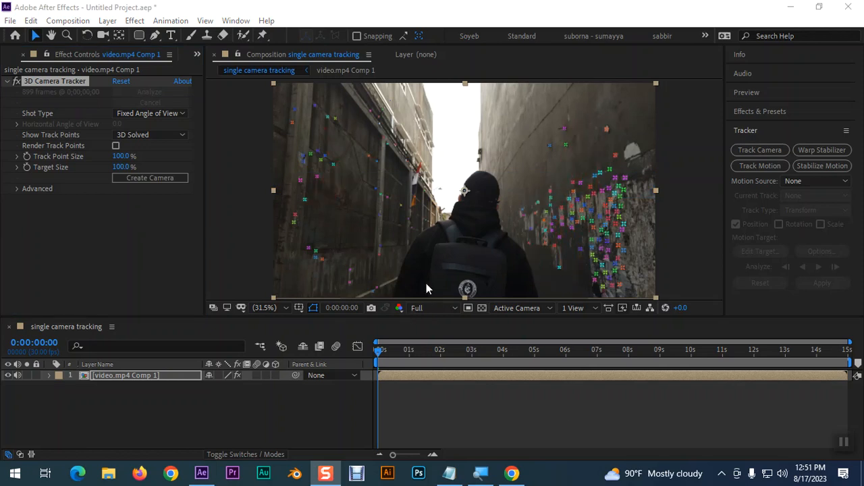
scroll(422, 279, "up", 1)
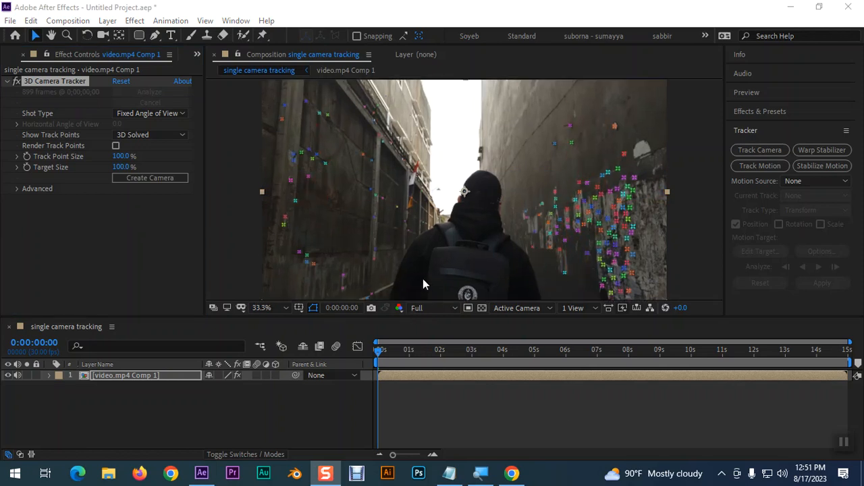
left_click(240, 327)
left_click_drag(239, 316, 241, 366)
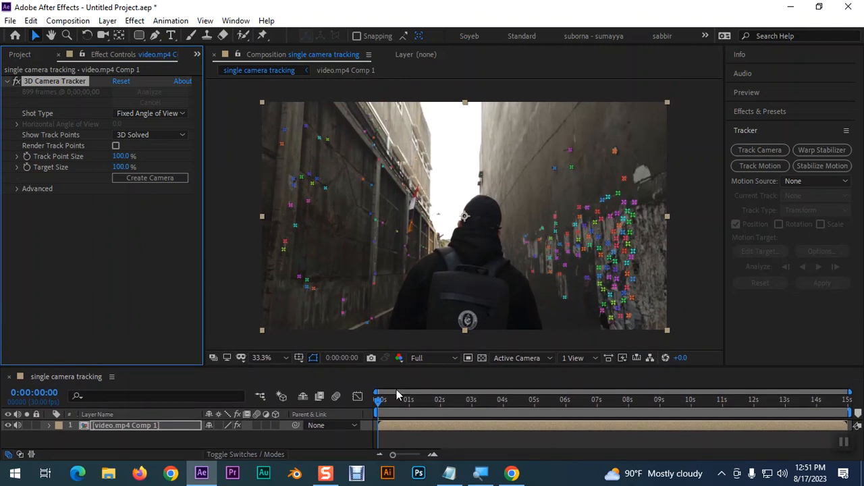
Trim the end of the video.mp4 Comp 1 layer at 0:00:09:23 and return to the first frame
left_click_drag(380, 404, 496, 403)
left_click_drag(519, 403, 689, 408)
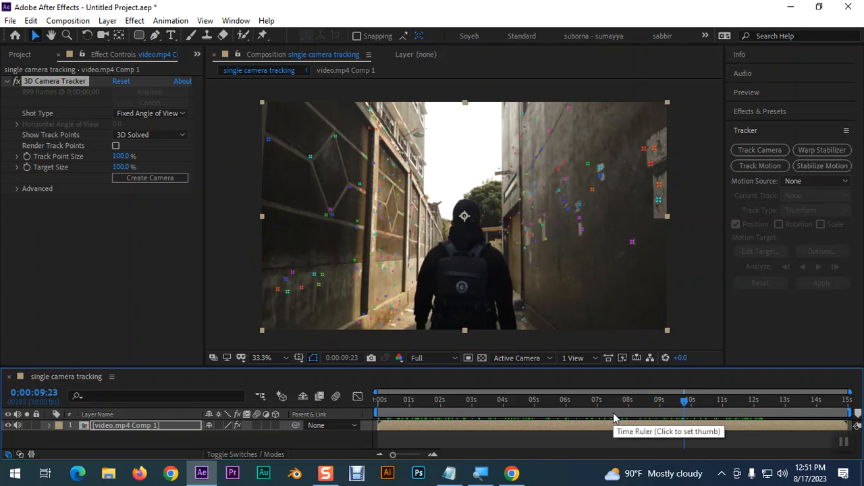
left_click(613, 429)
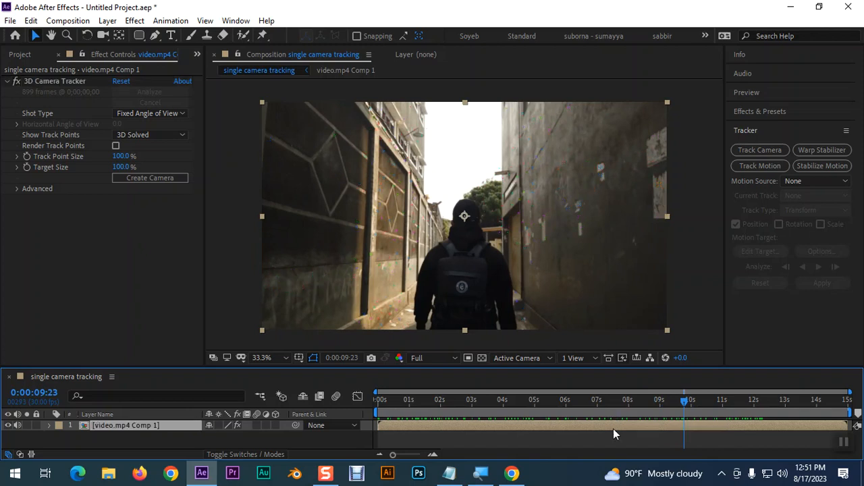
key("alt+bracketright")
left_click_drag(685, 405, 376, 409)
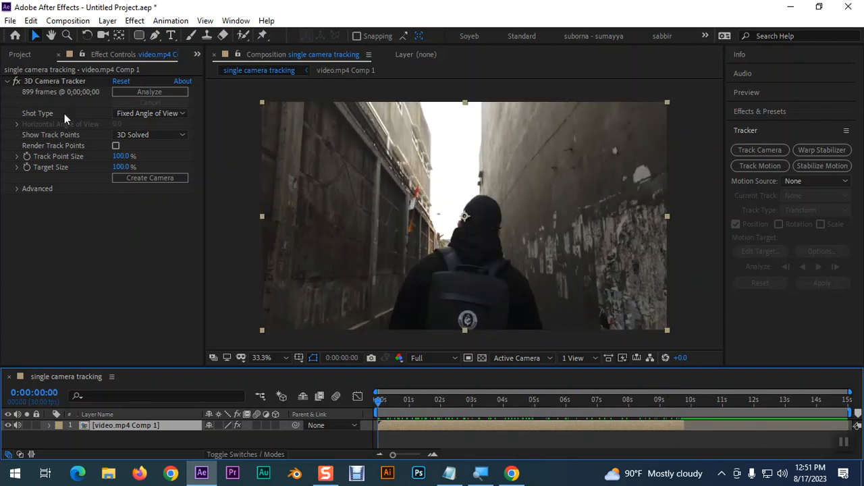
Show the 3D Camera Tracker's track points and select a cluster lying flat on the right alley wall at 0:00:01:25
left_click(50, 81)
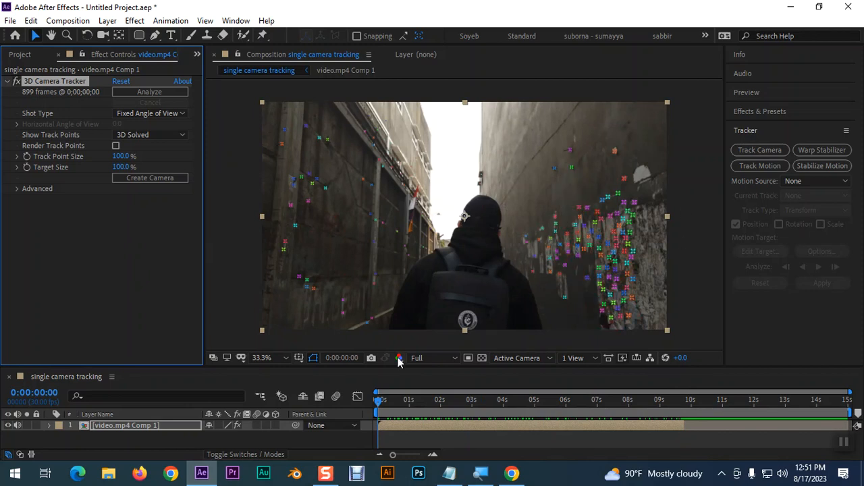
left_click_drag(379, 400, 421, 404)
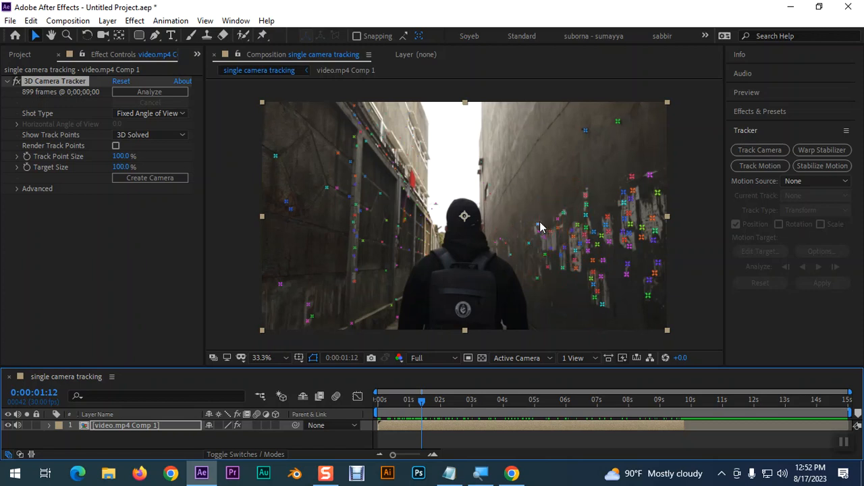
mouse_move(536, 228)
left_mouse_down()
mouse_move(583, 228)
mouse_move(589, 256)
mouse_move(567, 281)
mouse_move(536, 289)
mouse_move(527, 281)
mouse_move(523, 257)
mouse_move(550, 228)
left_mouse_up()
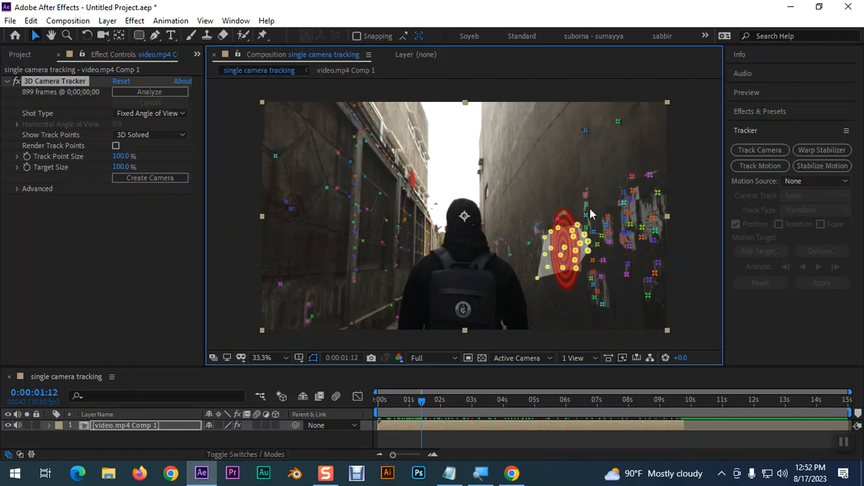
left_click(531, 249)
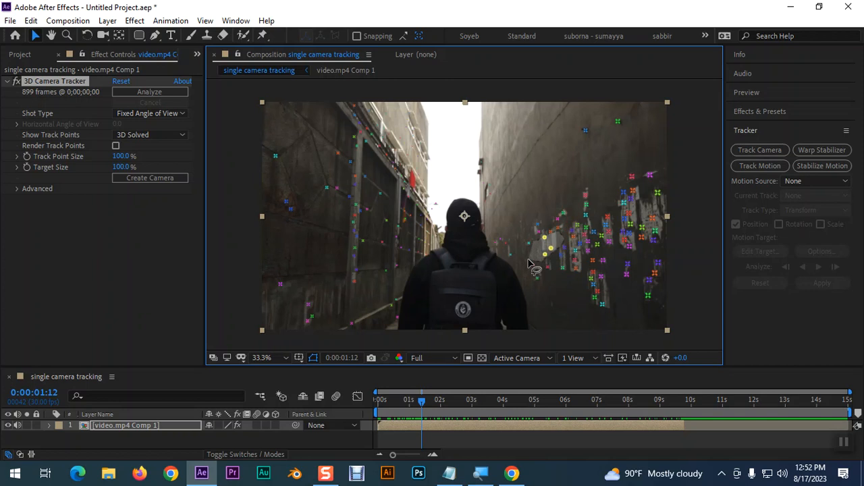
mouse_move(547, 251)
left_mouse_down()
mouse_move(548, 240)
mouse_move(571, 266)
mouse_move(529, 280)
mouse_move(534, 244)
left_mouse_up()
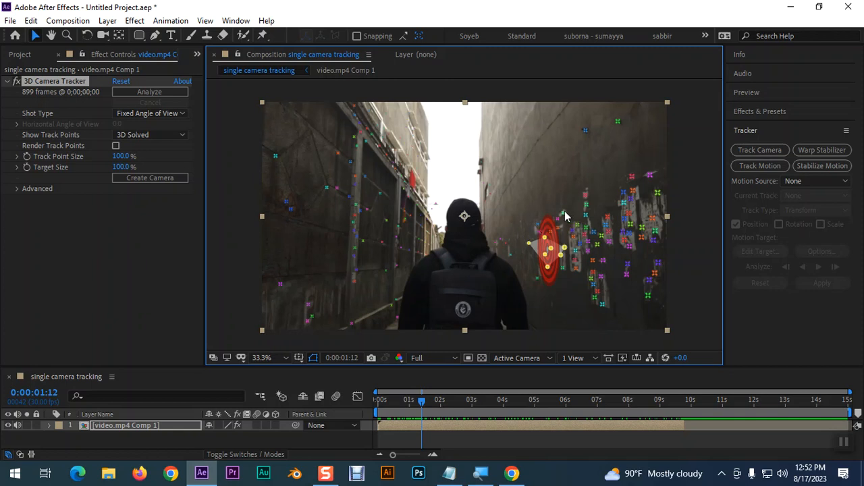
mouse_move(528, 233)
left_mouse_down()
mouse_move(556, 214)
mouse_move(577, 226)
mouse_move(567, 257)
mouse_move(541, 263)
mouse_move(522, 233)
mouse_move(544, 227)
mouse_move(527, 224)
mouse_move(545, 237)
left_mouse_up()
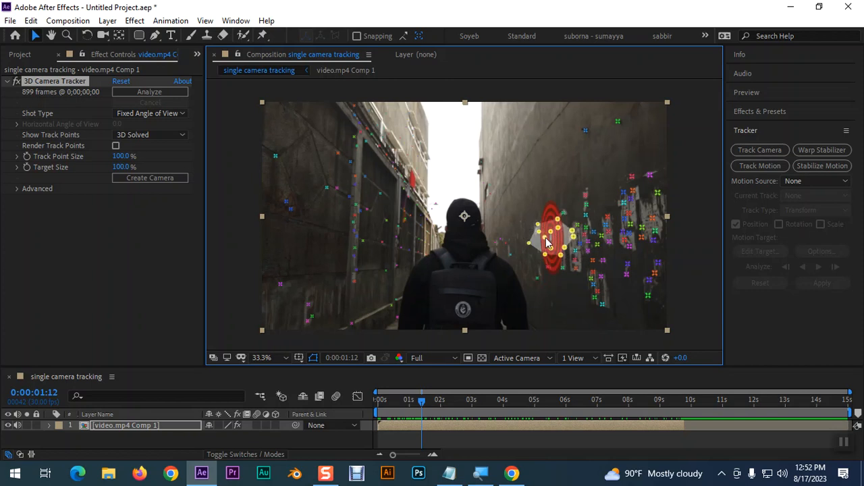
mouse_move(418, 401)
left_mouse_down()
mouse_move(409, 403)
mouse_move(435, 402)
left_mouse_up()
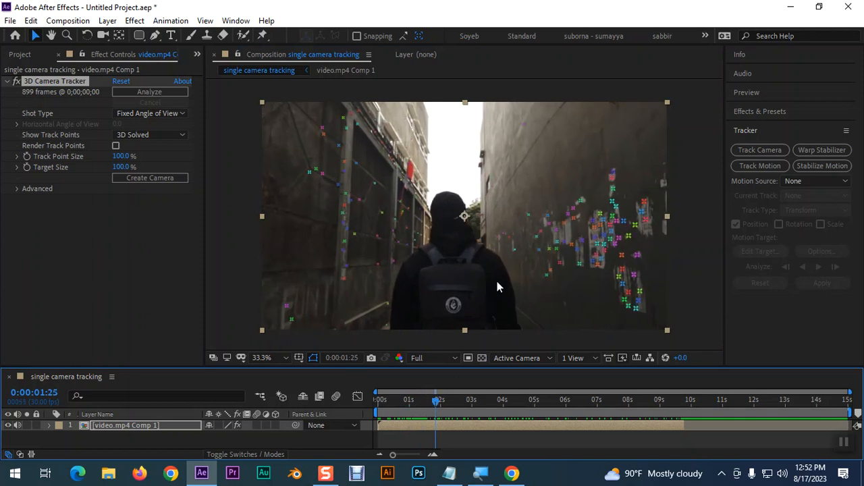
mouse_move(527, 241)
left_mouse_down()
mouse_move(552, 210)
mouse_move(574, 222)
mouse_move(571, 251)
mouse_move(546, 260)
mouse_move(532, 244)
left_mouse_up()
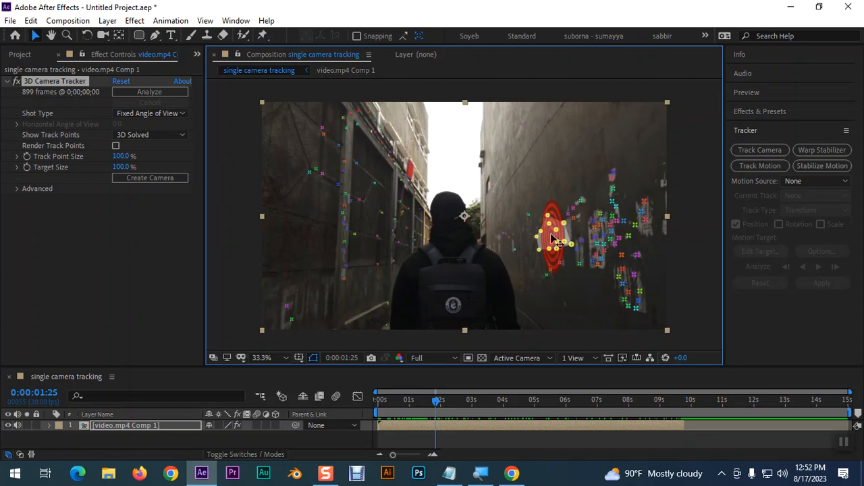
Create a solid and camera from the selected wall track points, enlarge the timeline area, and check the solid at 0:00:01:01
right_click(551, 233)
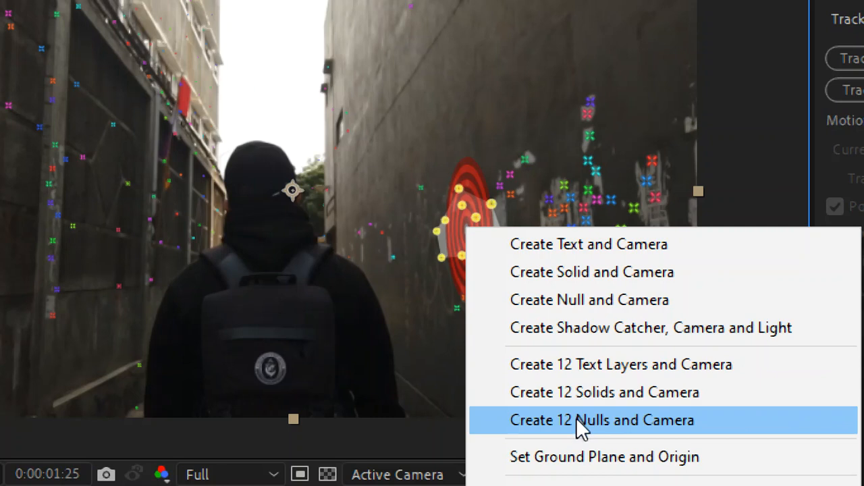
left_click(590, 283)
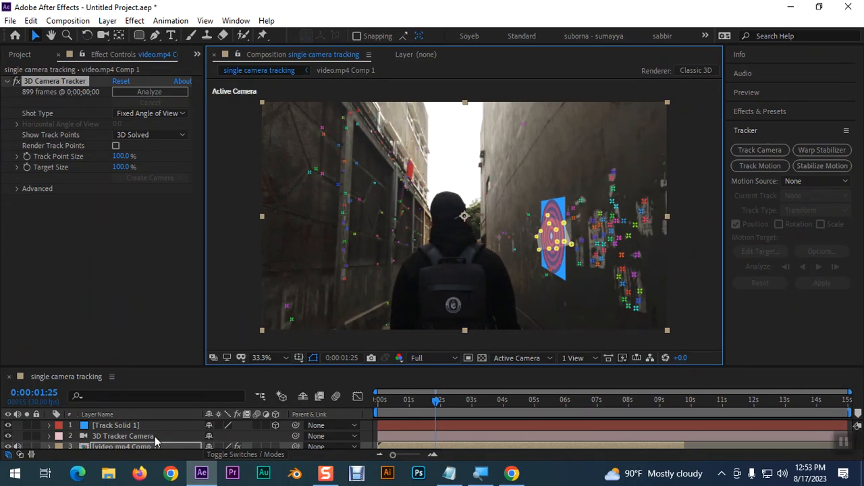
left_click_drag(173, 367, 170, 314)
left_click(129, 370)
left_click(130, 413)
left_click_drag(435, 343, 411, 347)
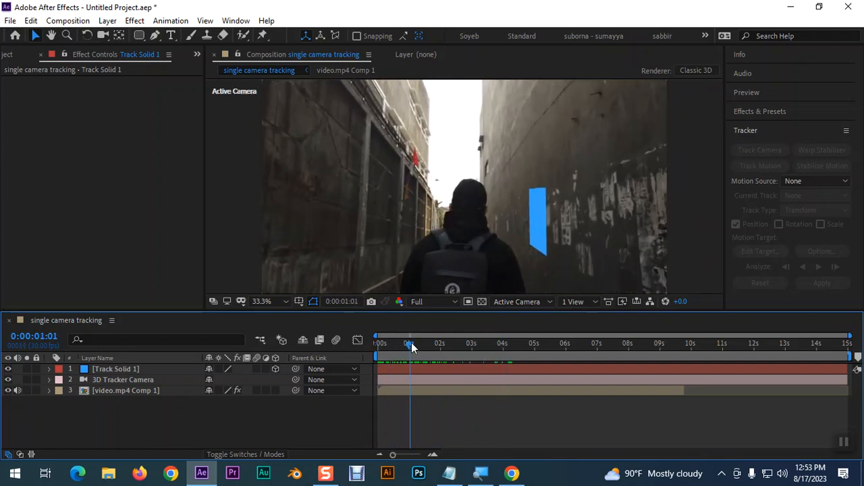
Add Graffiti-PNG-Pic.png to the single camera tracking composition as the top layer, above Track Solid 1
left_click(10, 54)
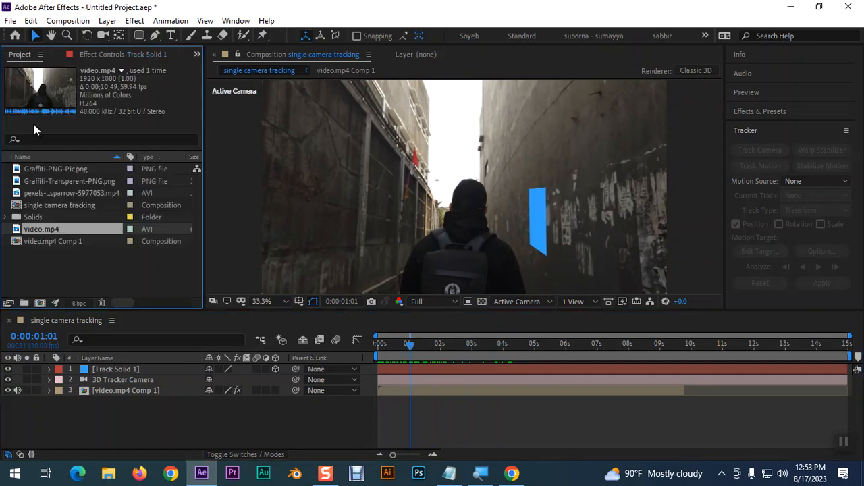
left_click(37, 204)
left_click(50, 193)
left_click(55, 184)
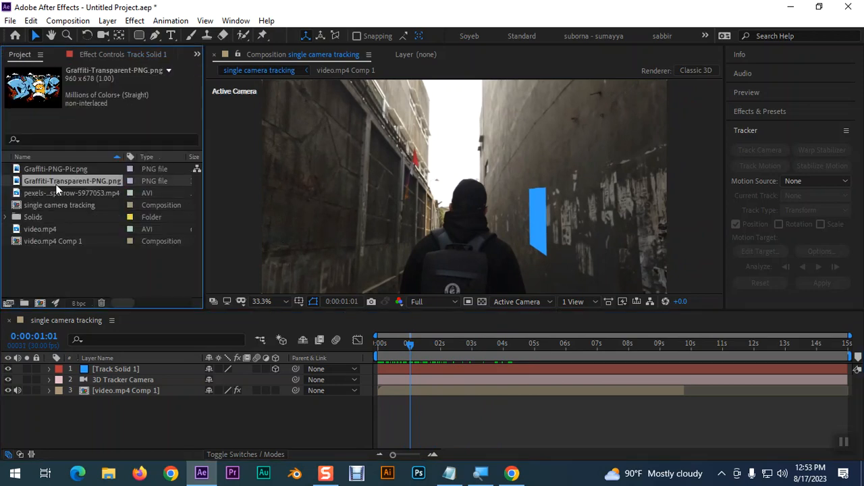
left_click(63, 168)
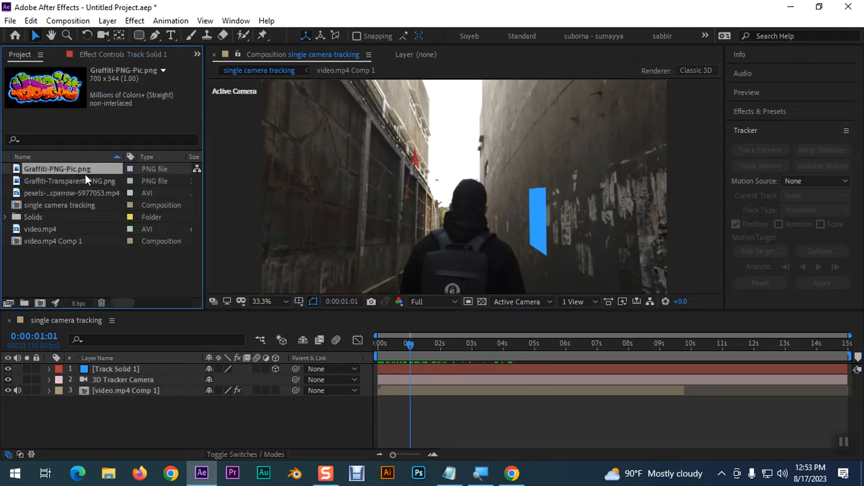
left_click_drag(86, 175, 102, 418)
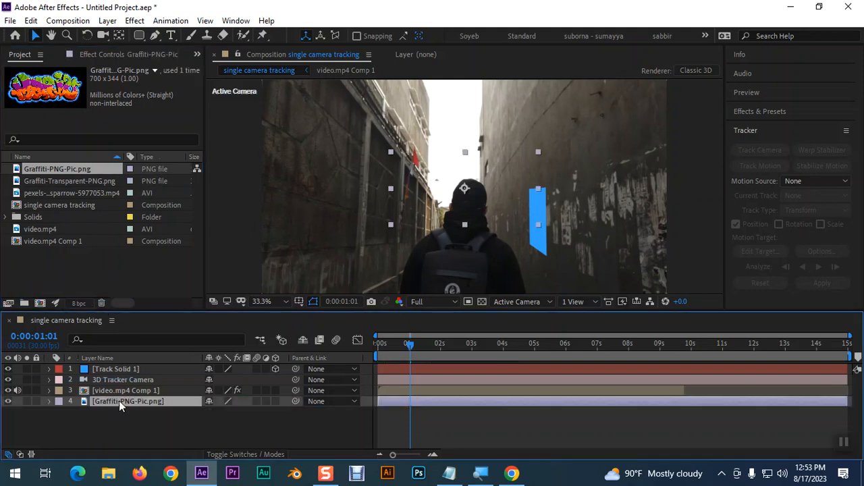
right_click(128, 401)
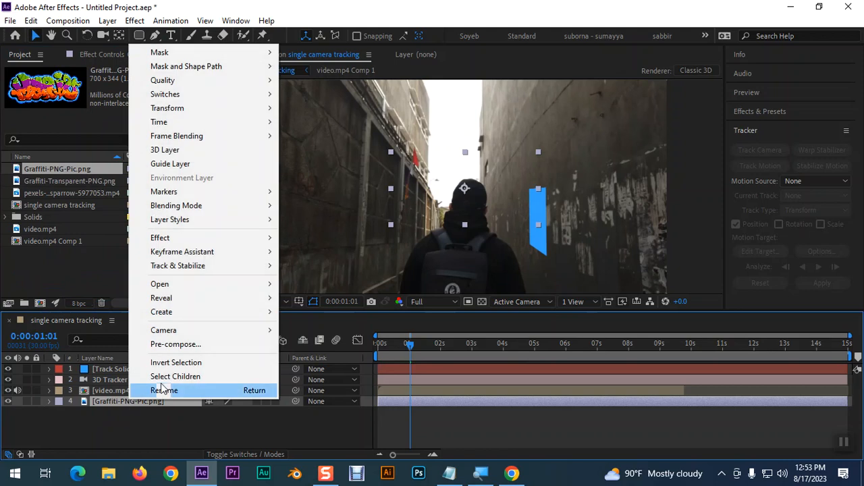
left_click(117, 414)
left_click_drag(127, 402, 133, 364)
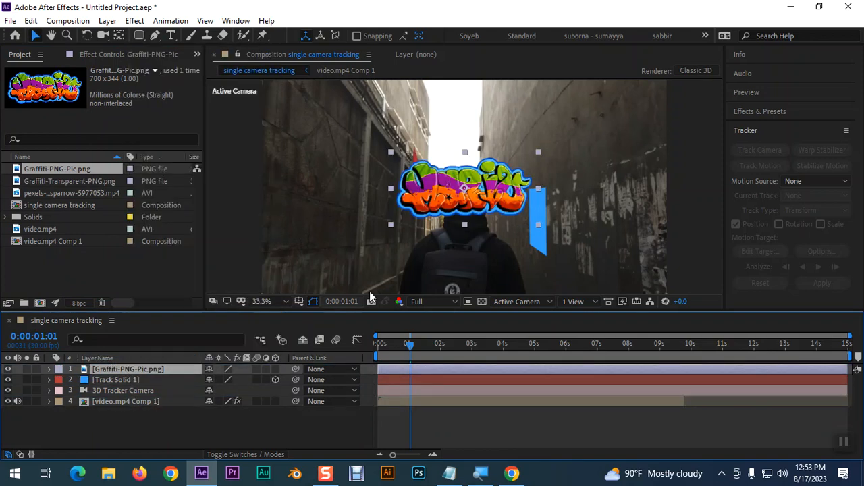
Pre-compose the graffiti layer as Graffiti-PNG-Pic.png Comp 1 and parent the new layer to Track Solid 1
right_click(120, 372)
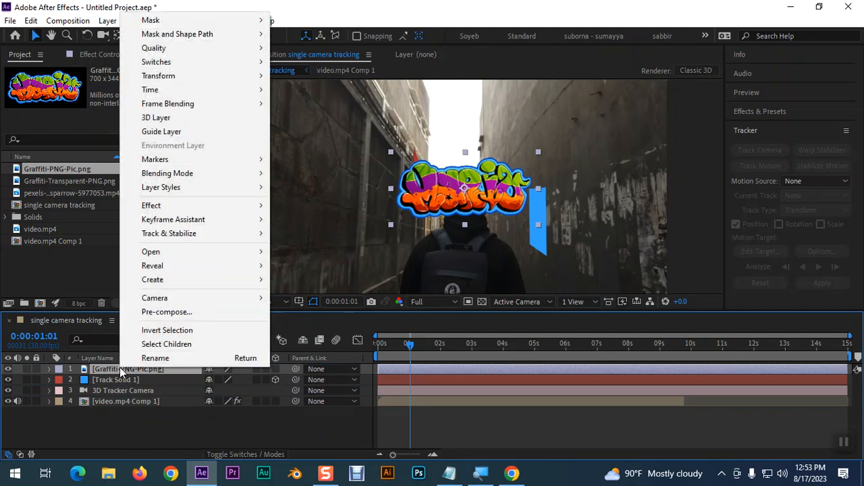
left_click(187, 313)
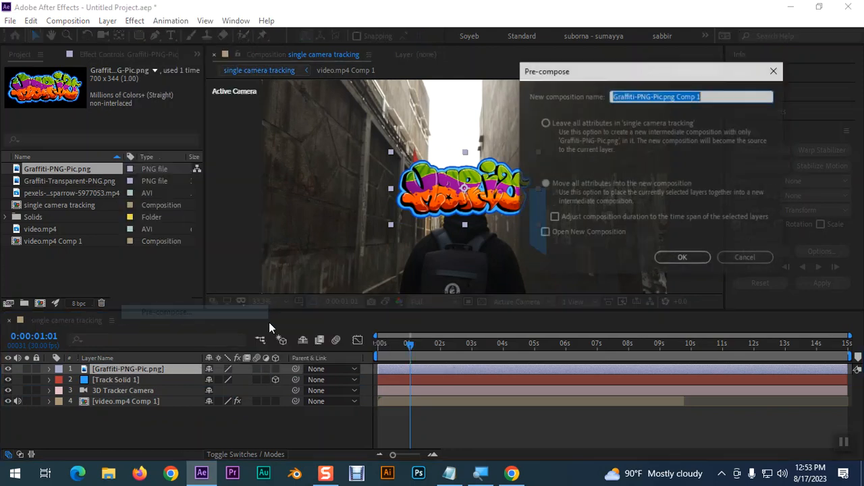
left_click(667, 259)
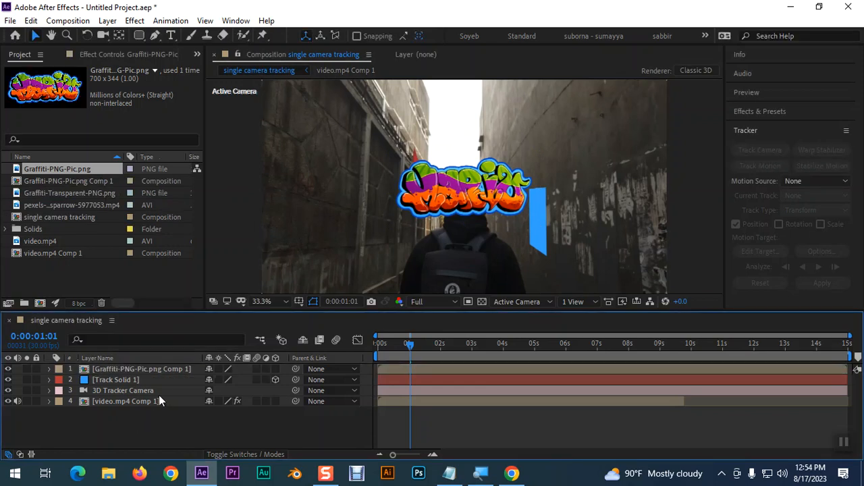
left_click(130, 369)
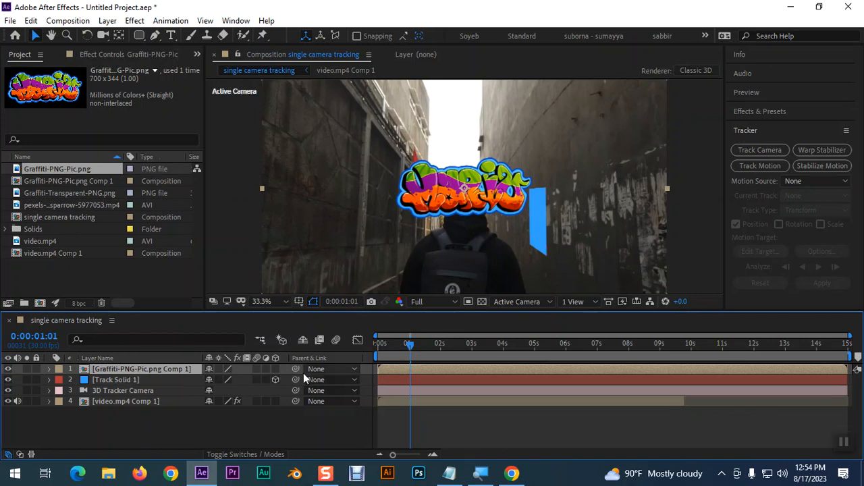
left_click_drag(199, 374, 108, 380)
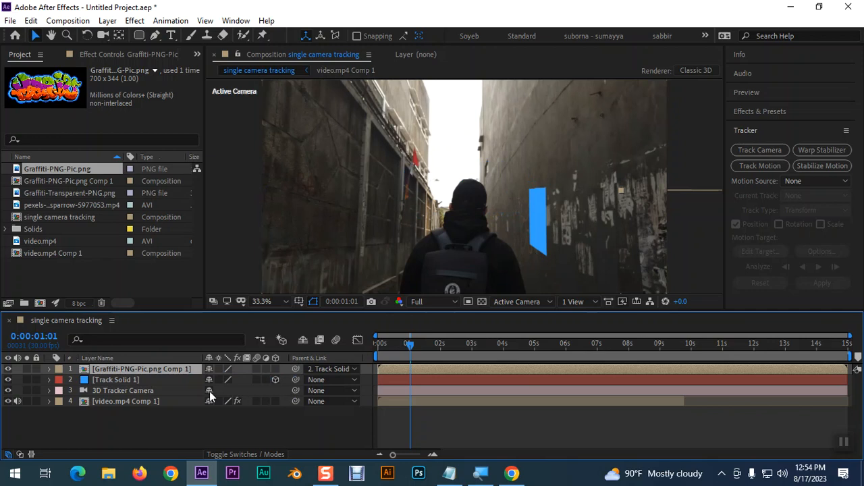
Make the Graffiti-PNG-Pic.png Comp 1 layer 3D and reposition it to about X 619 so it sits over Track Solid 1
scroll(614, 219, "down", 4)
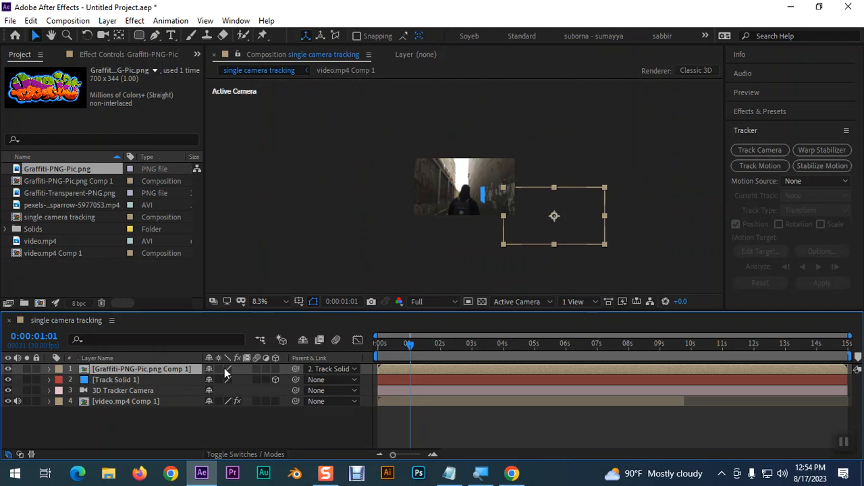
key("p")
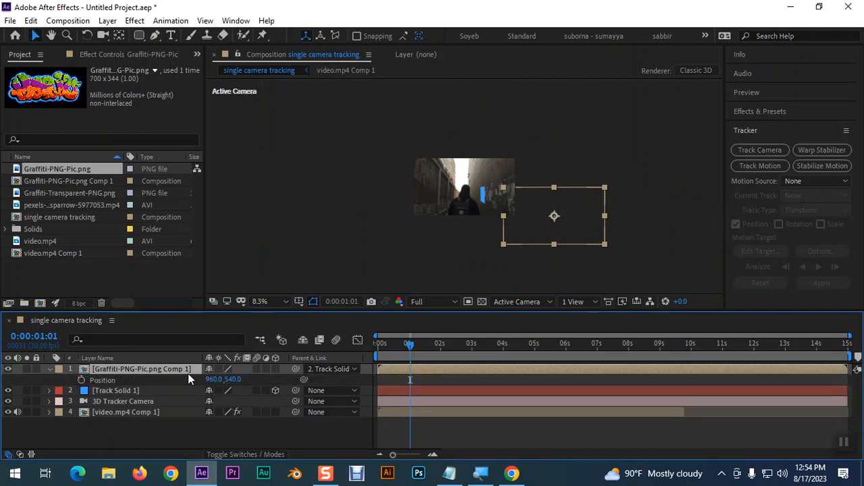
left_click_drag(236, 380, 3, 380)
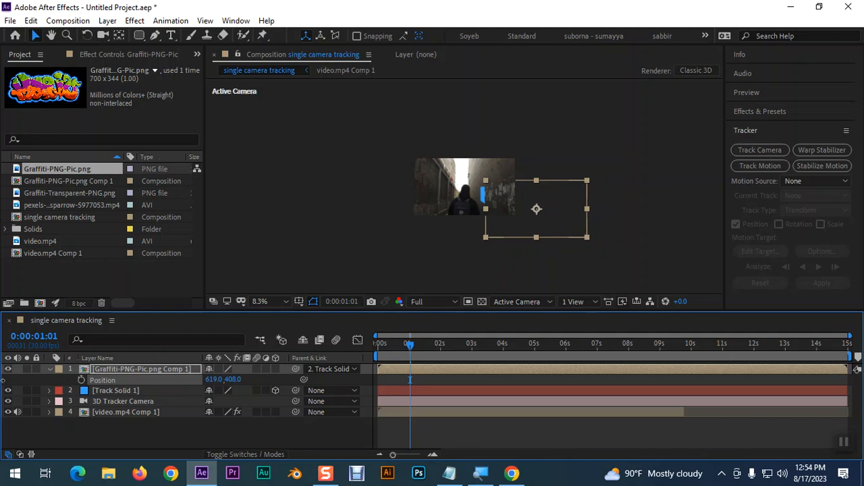
left_click(275, 368)
scroll(478, 244, "up", 2)
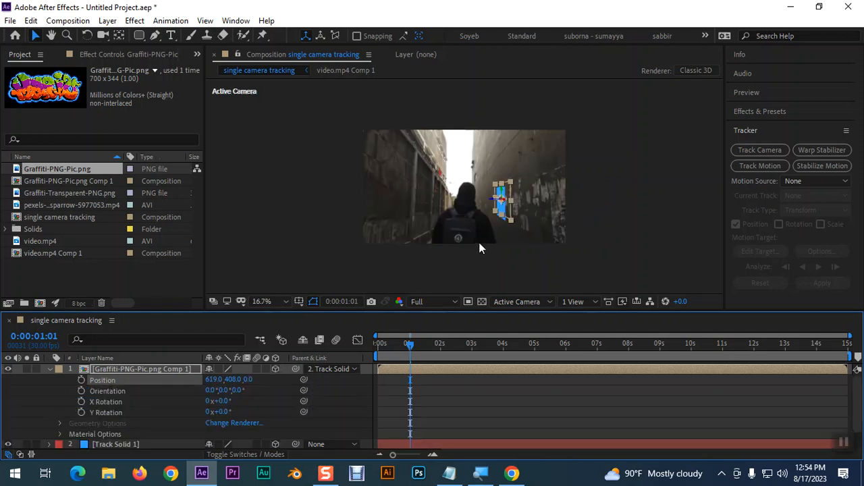
scroll(479, 244, "up", 1)
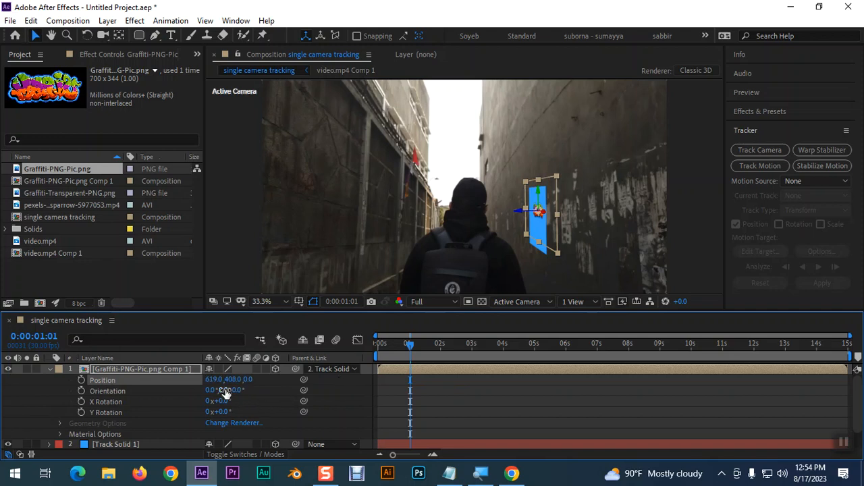
left_click_drag(234, 378, 203, 379)
Scale the graffiti layer to 428% and hide Track Solid 1, checking the placement at 0:00:00:23
key("s")
left_click_drag(238, 379, 448, 384)
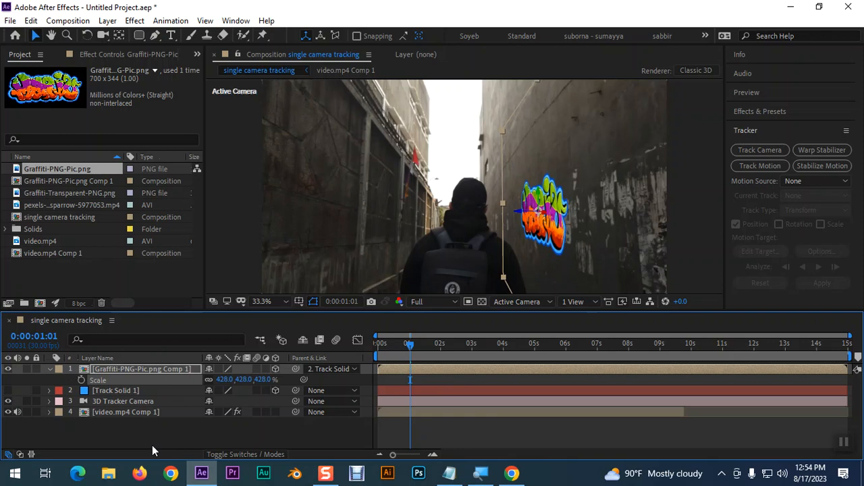
left_click(266, 418)
mouse_move(404, 351)
left_mouse_down()
mouse_move(484, 349)
mouse_move(401, 350)
left_mouse_up()
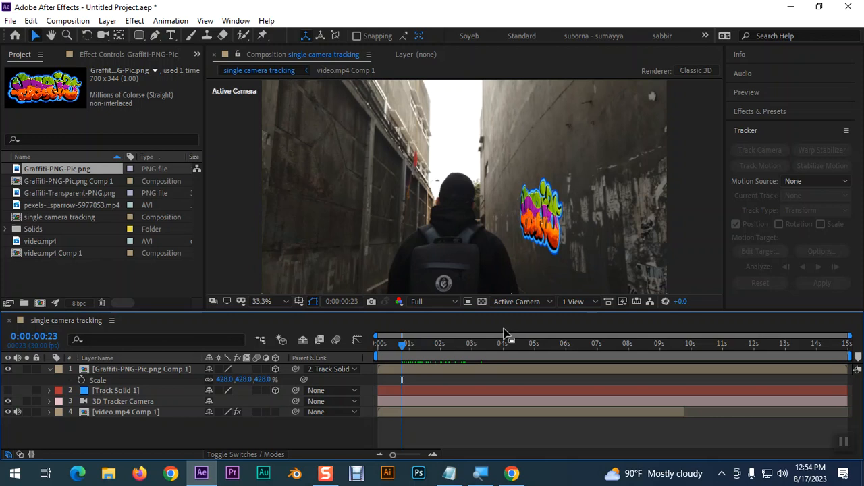
Select the Graffiti-PNG-Pic.png Comp 1 layer and show the blending mode settings for the timeline layers
left_click(158, 370)
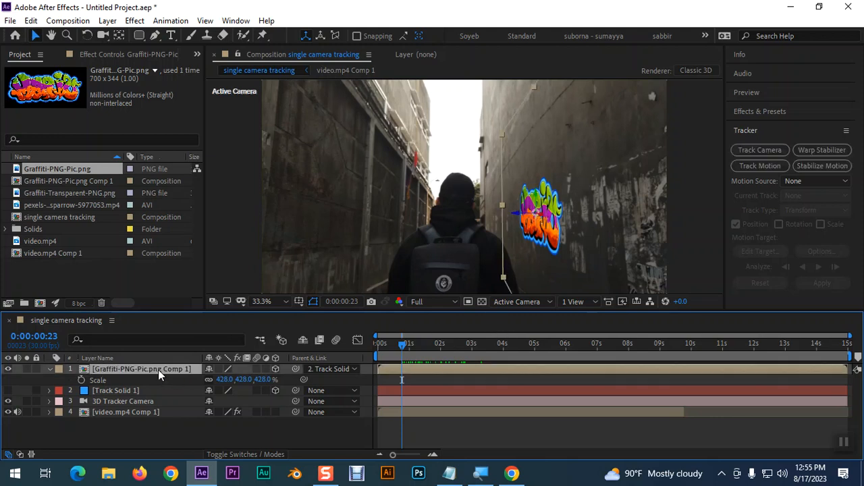
left_click(238, 454)
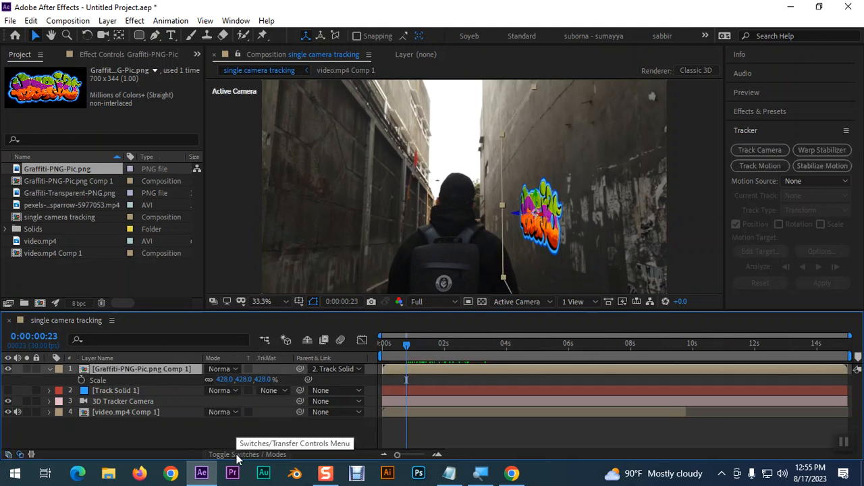
Try the Screen, Color Dodge, Multiply, Overlay and Classic Color Dodge blending modes on the graffiti layer
left_click(224, 370)
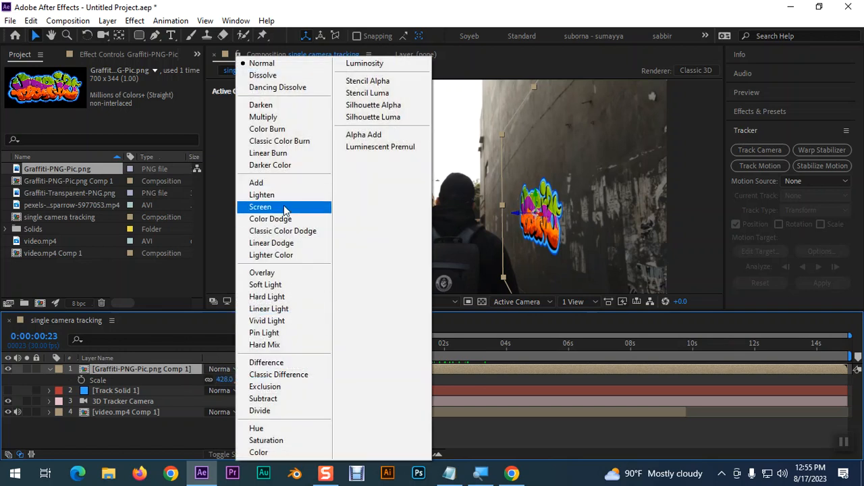
key("Escape")
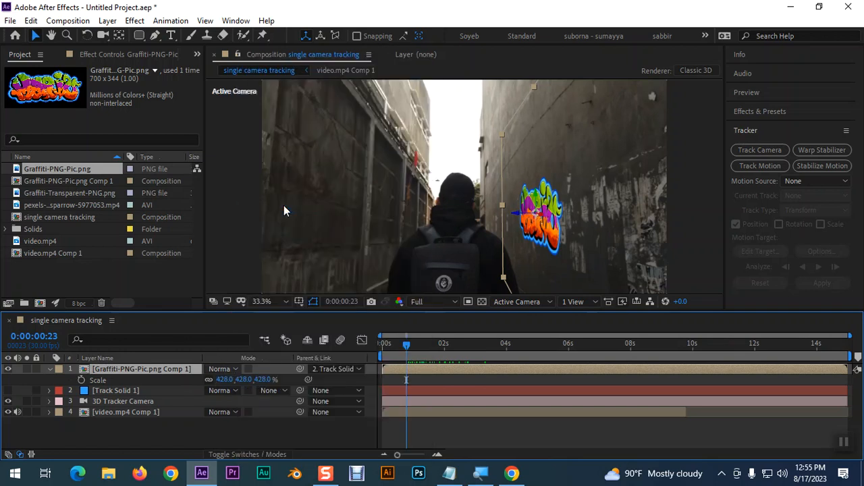
left_click(225, 370)
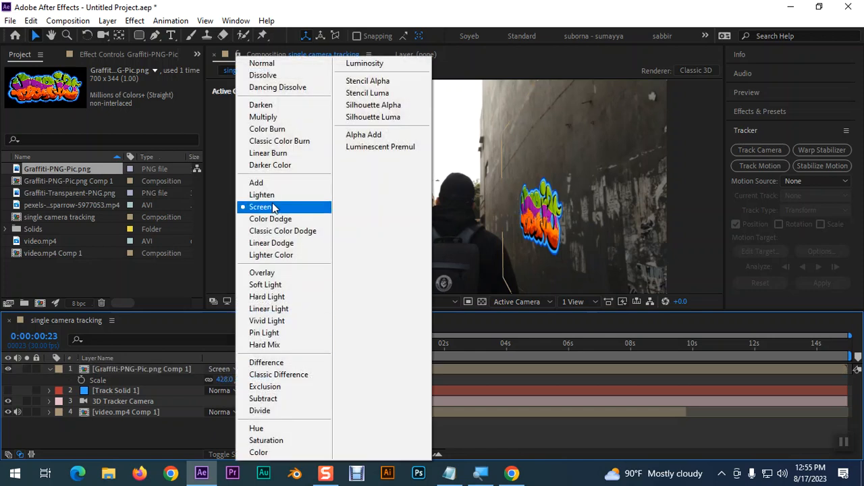
left_click(269, 218)
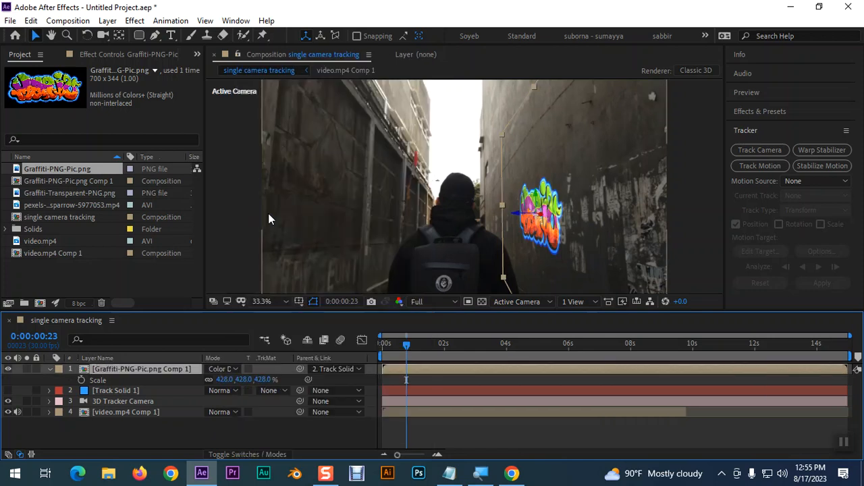
left_click(224, 370)
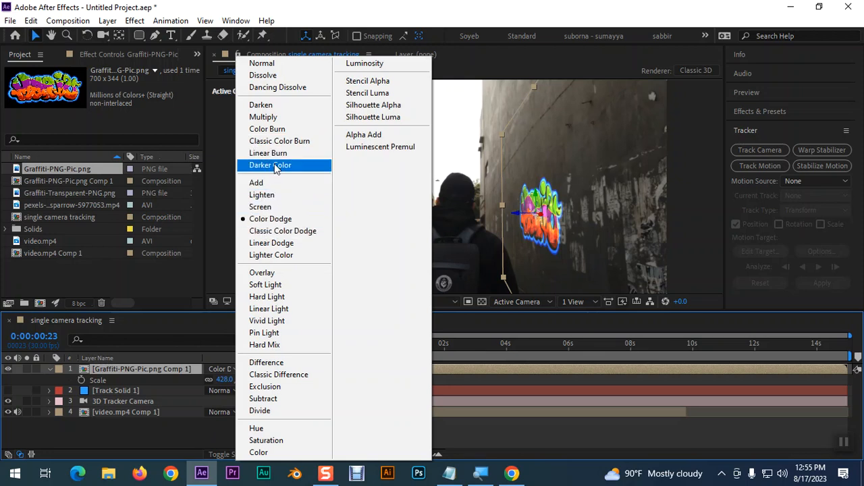
left_click(271, 117)
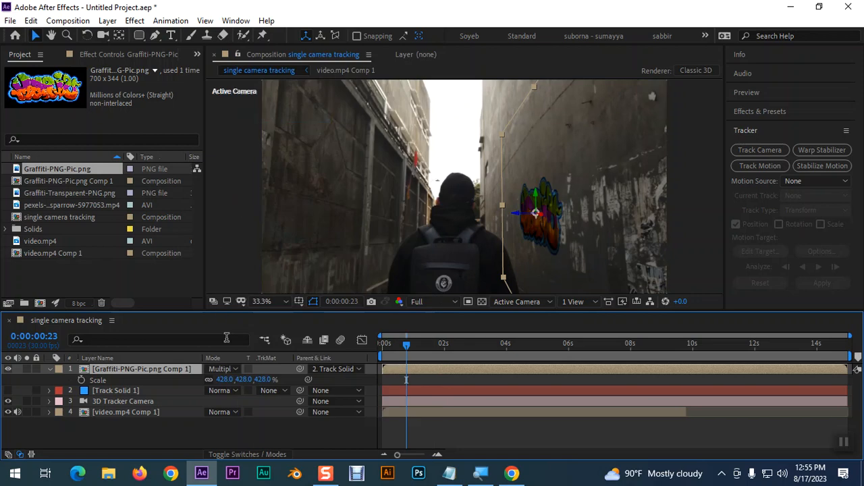
left_click(228, 369)
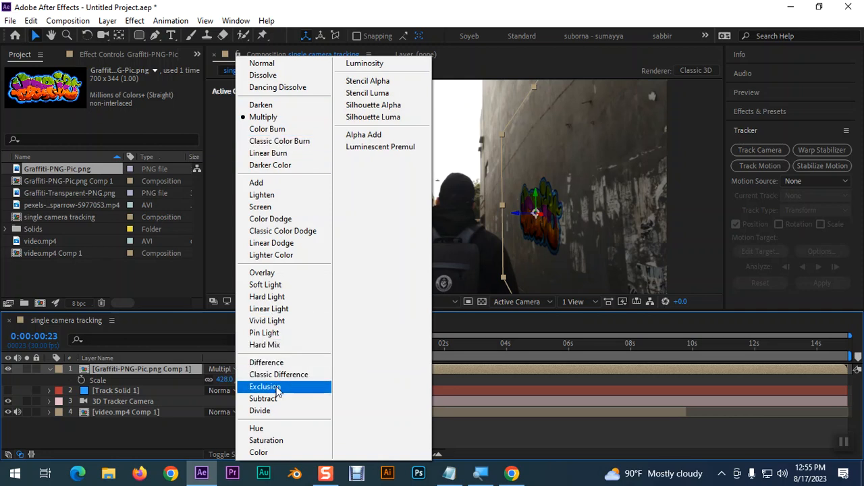
left_click(260, 270)
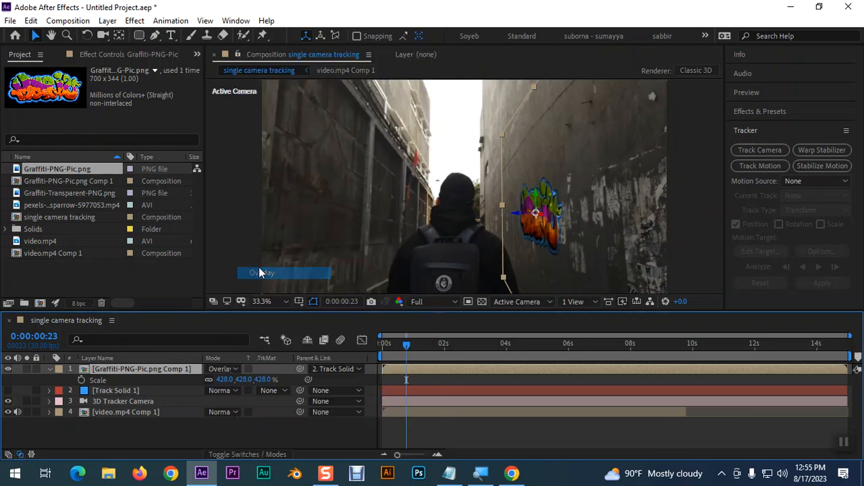
left_click(228, 370)
left_click(270, 230)
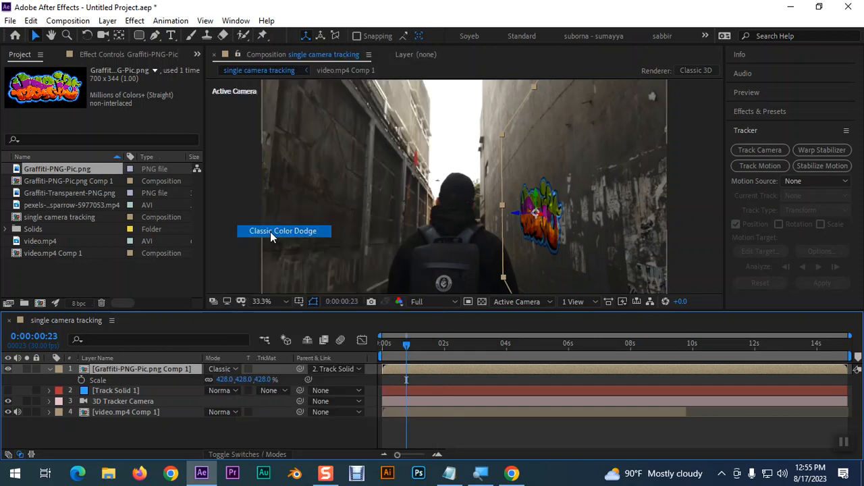
Set the graffiti layer's blending mode to Vivid Light and deselect the layer
left_click(219, 370)
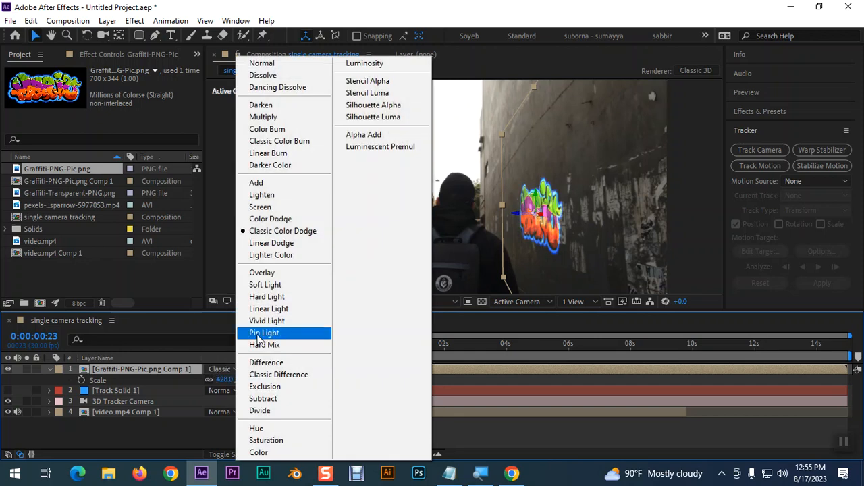
left_click(267, 322)
left_click(321, 420)
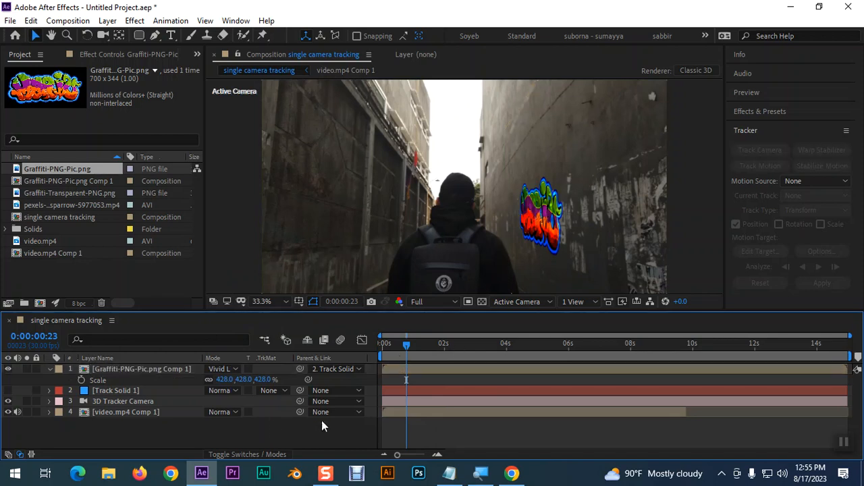
Preview the composition twice from the first frame to check how the graffiti tracks with the wall
left_click_drag(408, 345, 377, 345)
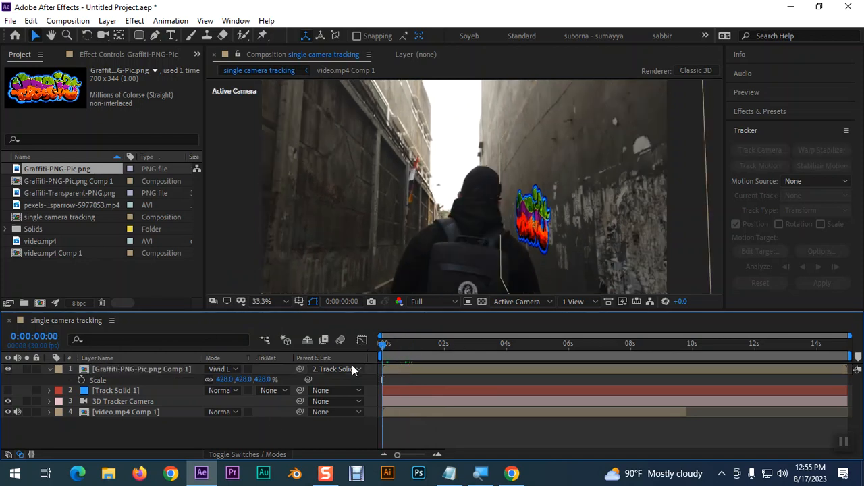
key("space")
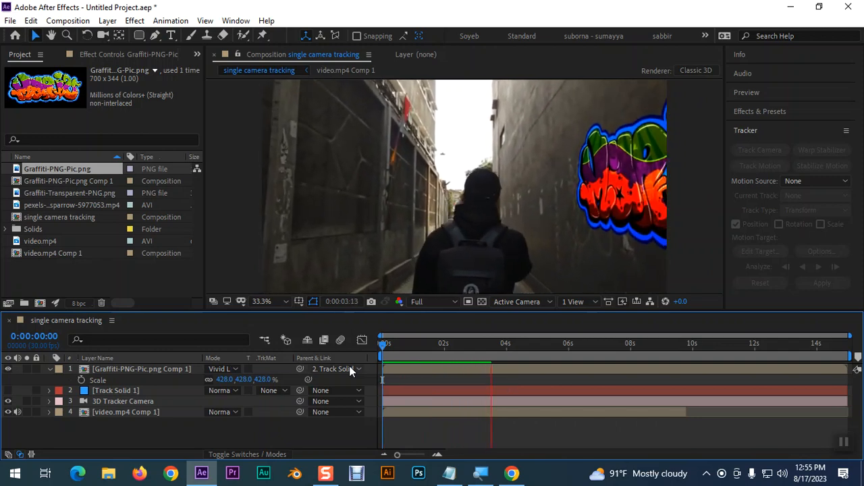
key("space")
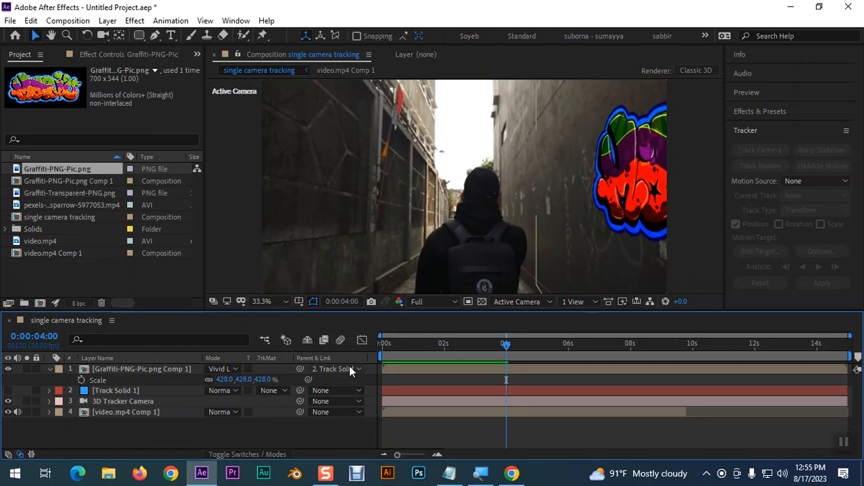
left_click_drag(502, 347, 361, 346)
key("space")
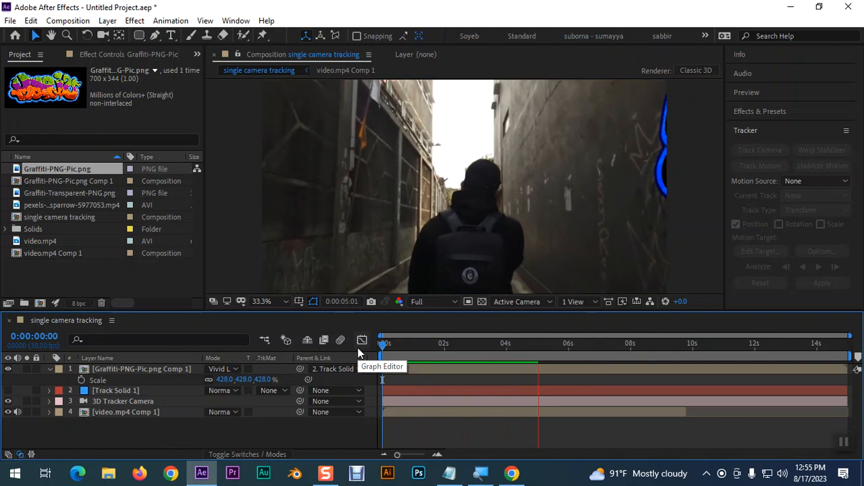
key("space")
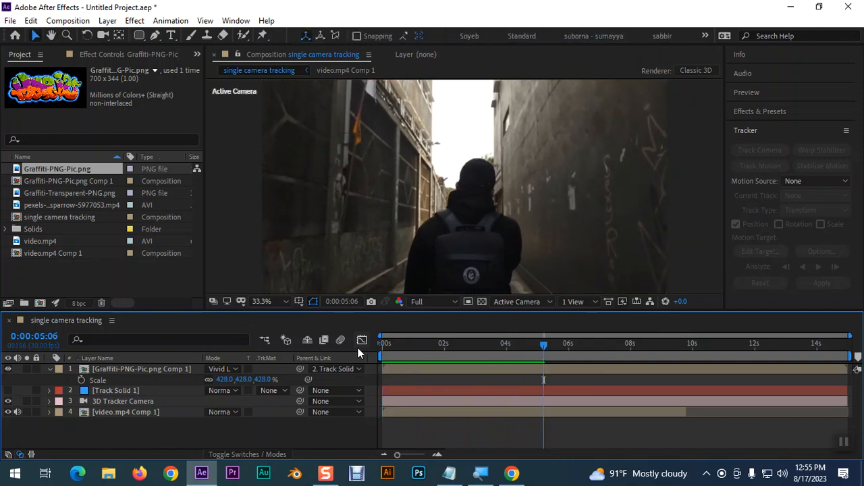